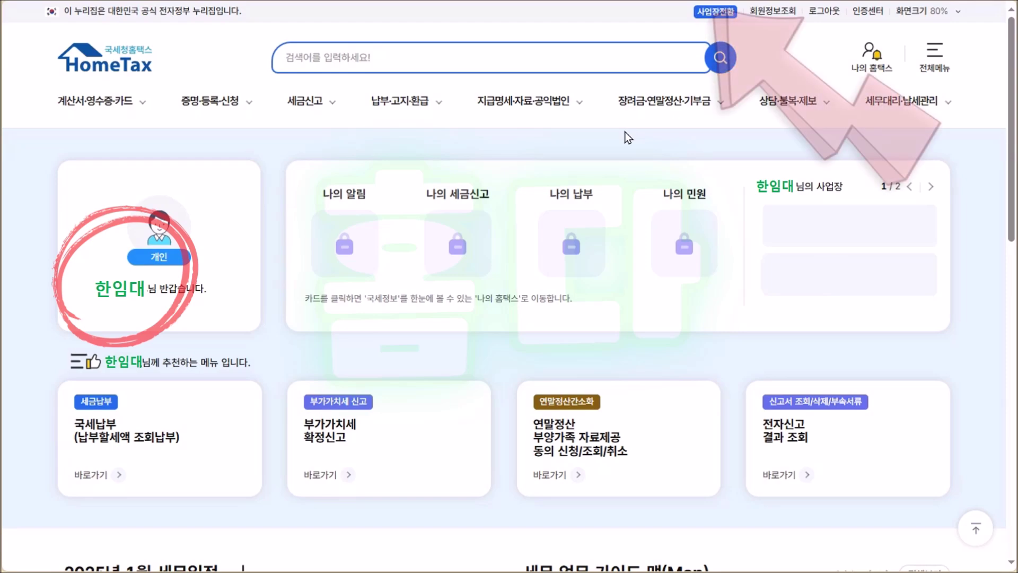
- Switch from the personal account to the business 상가 and open its regular final VAT return (정기확정신고)
{"action": "left_click", "coordinate": [715, 12]}
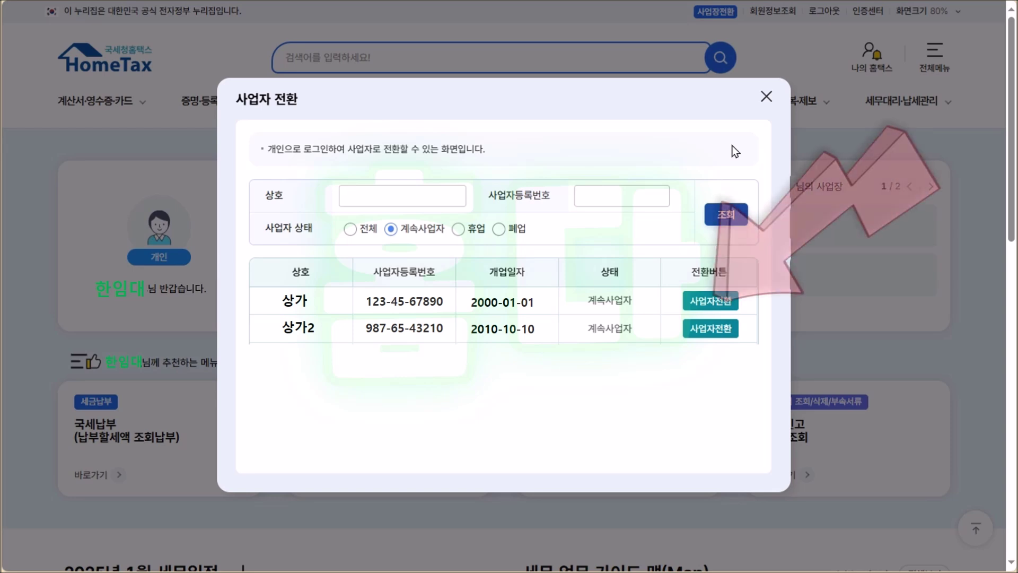
{"action": "left_click", "coordinate": [711, 301]}
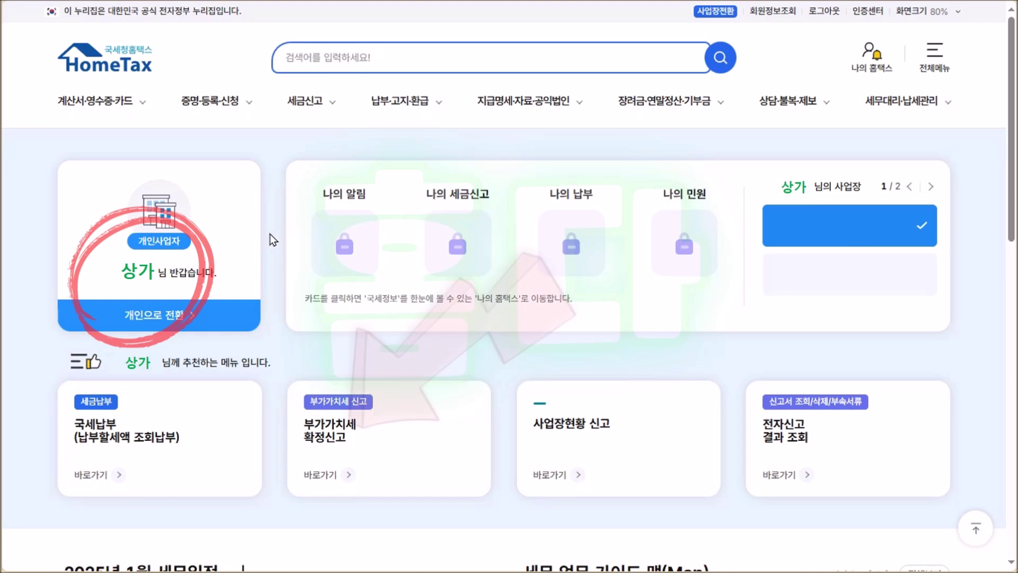
{"action": "left_click", "coordinate": [327, 402]}
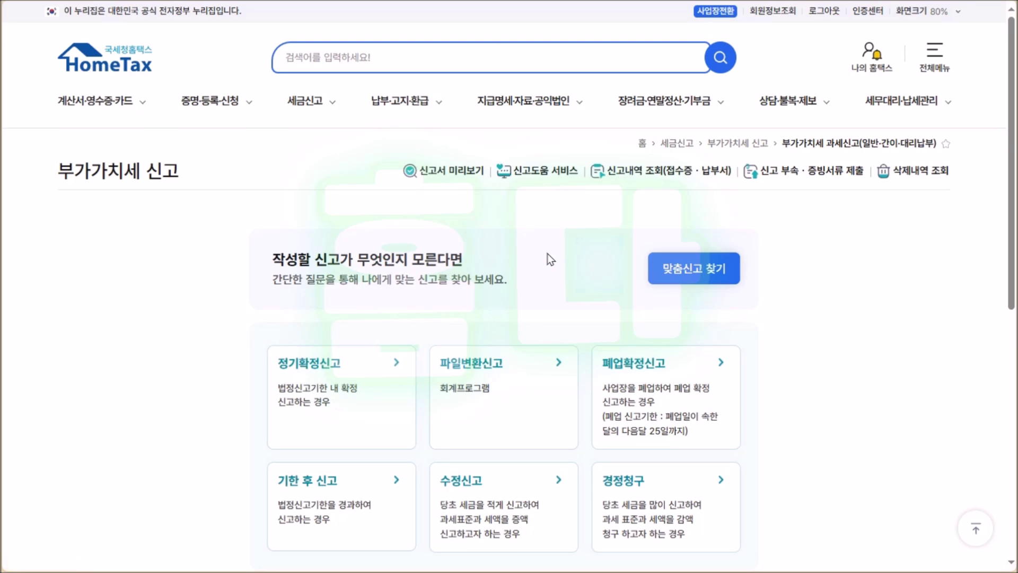
{"action": "left_click", "coordinate": [285, 386]}
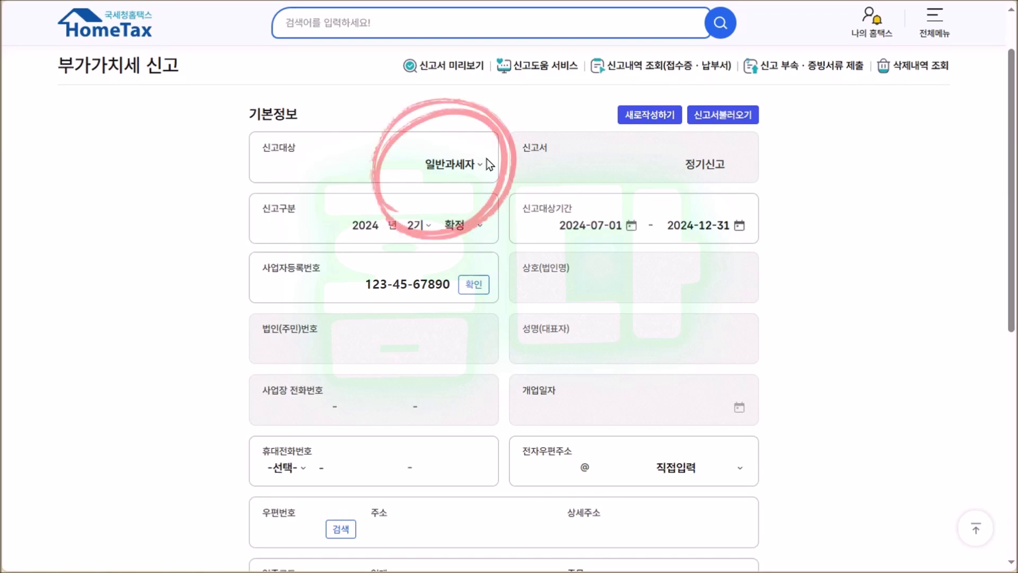
- Set the filing target to 일반과세자 and verify the business registration number to load the business's basic information
{"action": "left_click", "coordinate": [476, 169]}
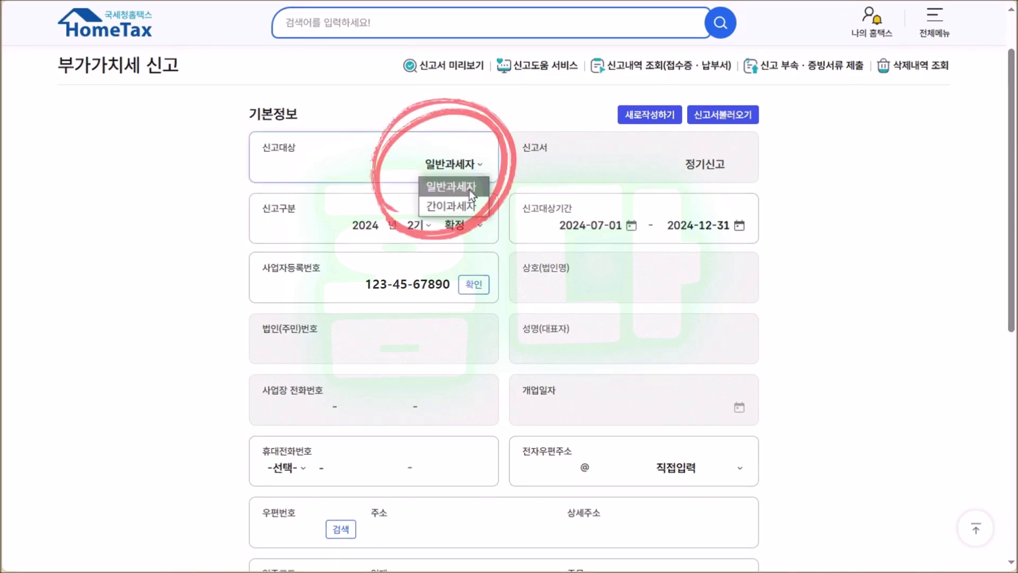
{"action": "left_click", "coordinate": [470, 187]}
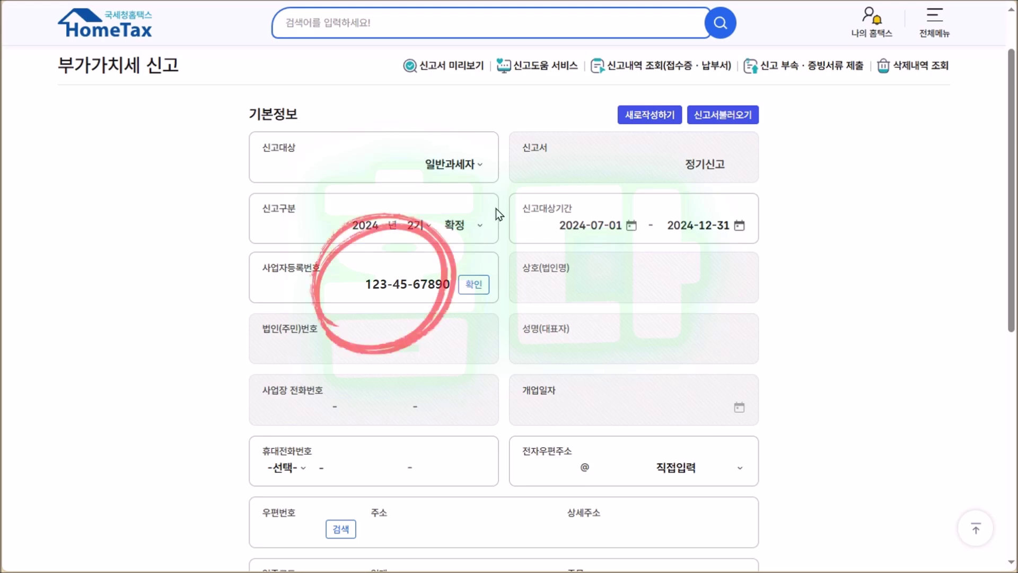
{"action": "left_click", "coordinate": [469, 286]}
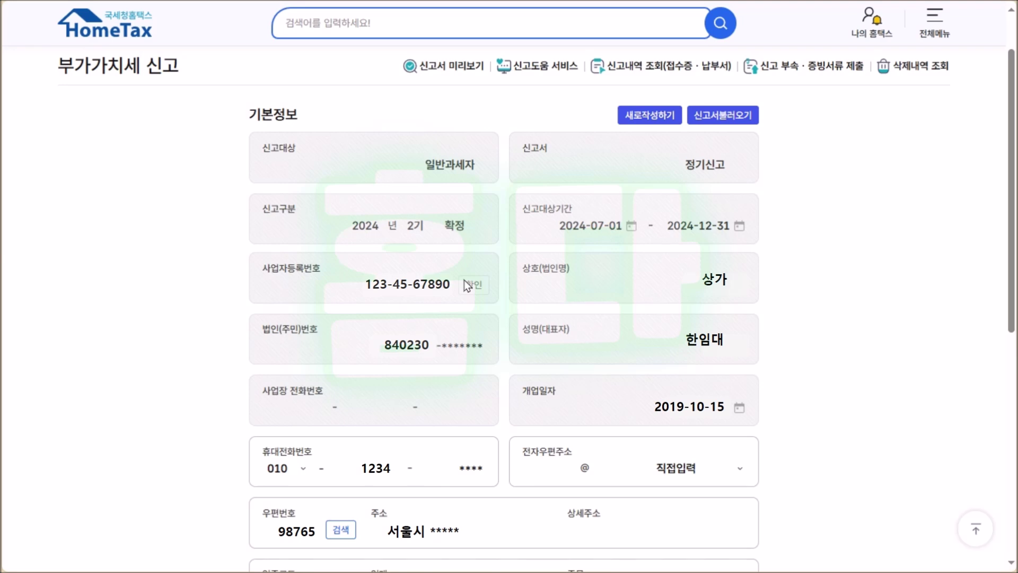
- Save the basic information and decline the 세금비서 service to fill in the return directly
{"action": "scroll", "coordinate": [874, 377], "scroll_direction": "down", "scroll_amount": 6}
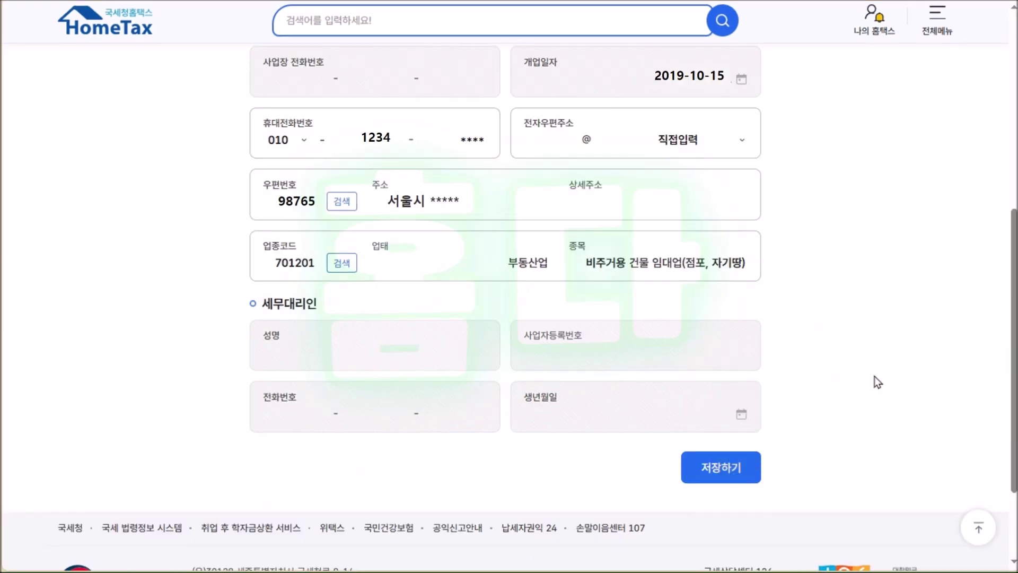
{"action": "left_click", "coordinate": [740, 474]}
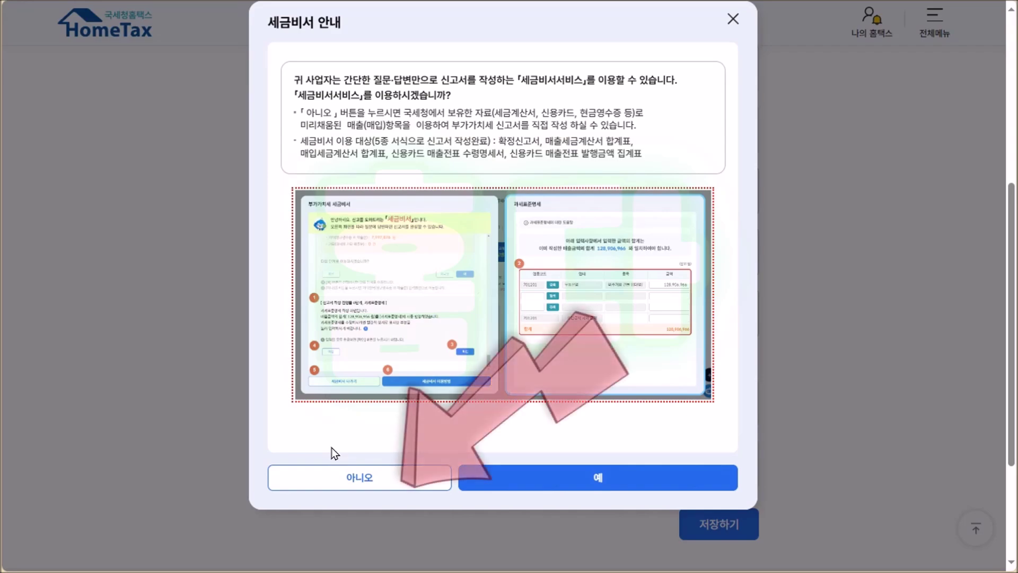
{"action": "left_click", "coordinate": [348, 479]}
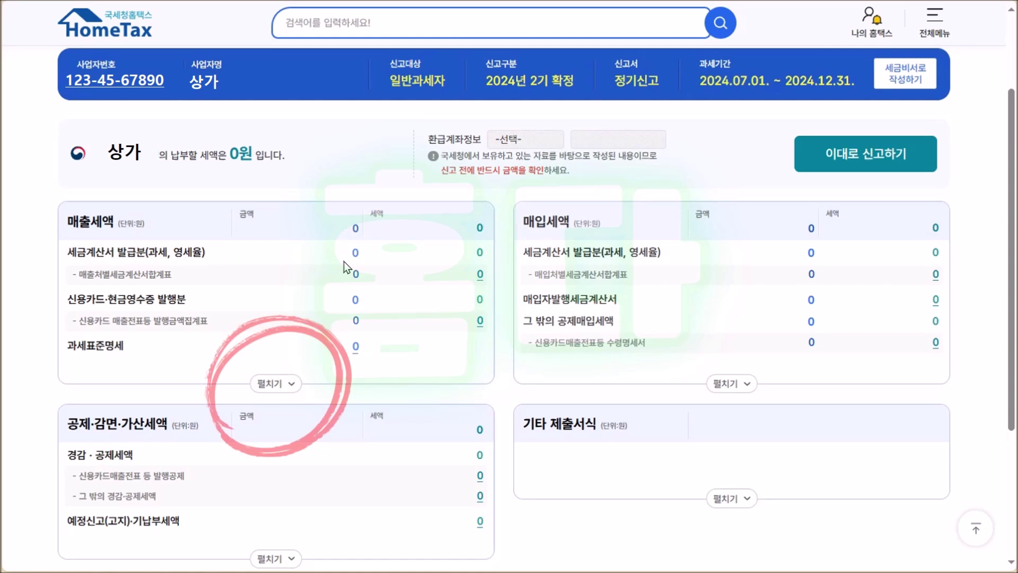
- Expand the sales tax section, open the 부동산임대공급가액 명세서, and decline automatic completion from the previous period's rental report
{"action": "left_click", "coordinate": [270, 383]}
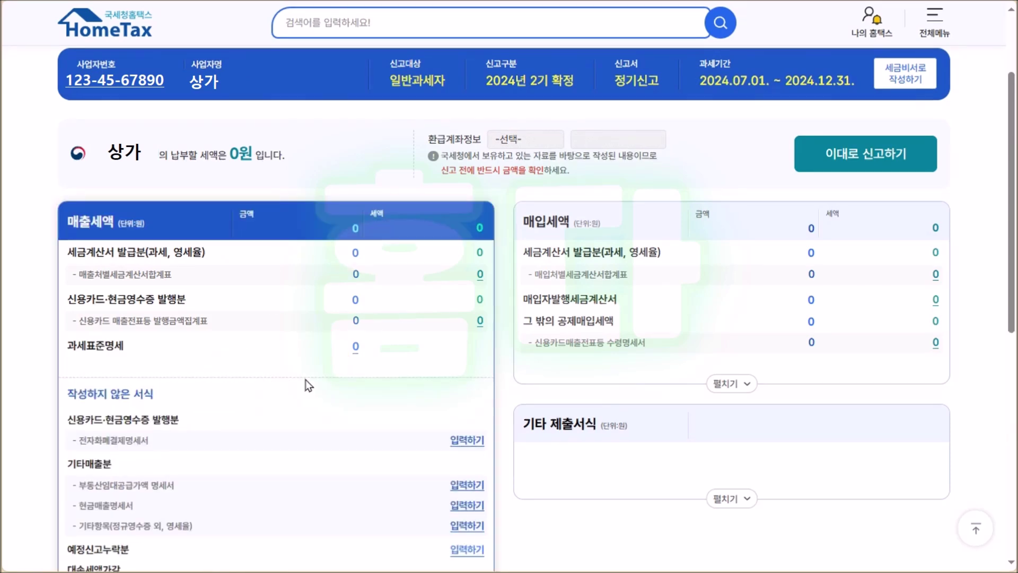
{"action": "left_click", "coordinate": [468, 485]}
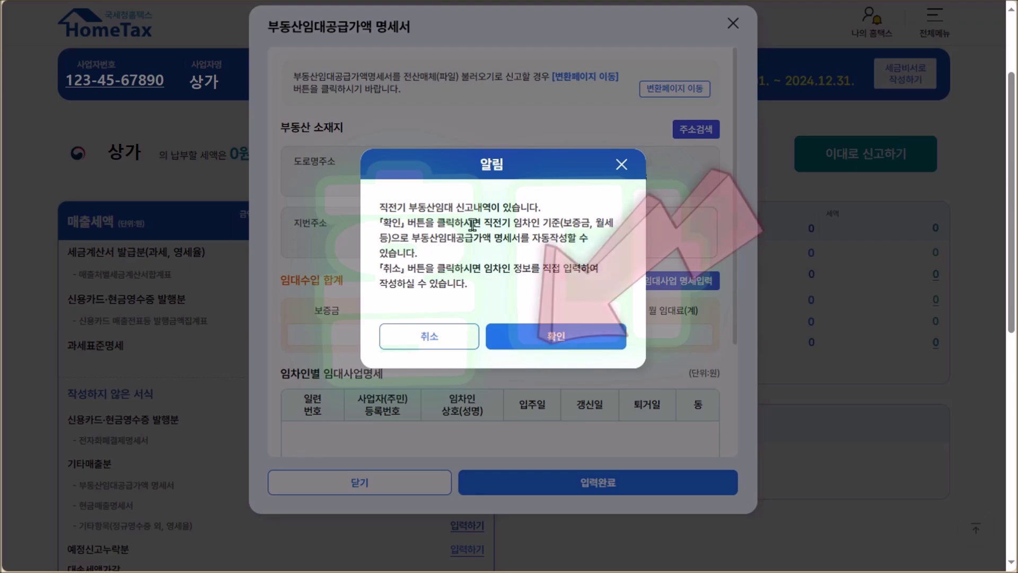
{"action": "left_click", "coordinate": [521, 336]}
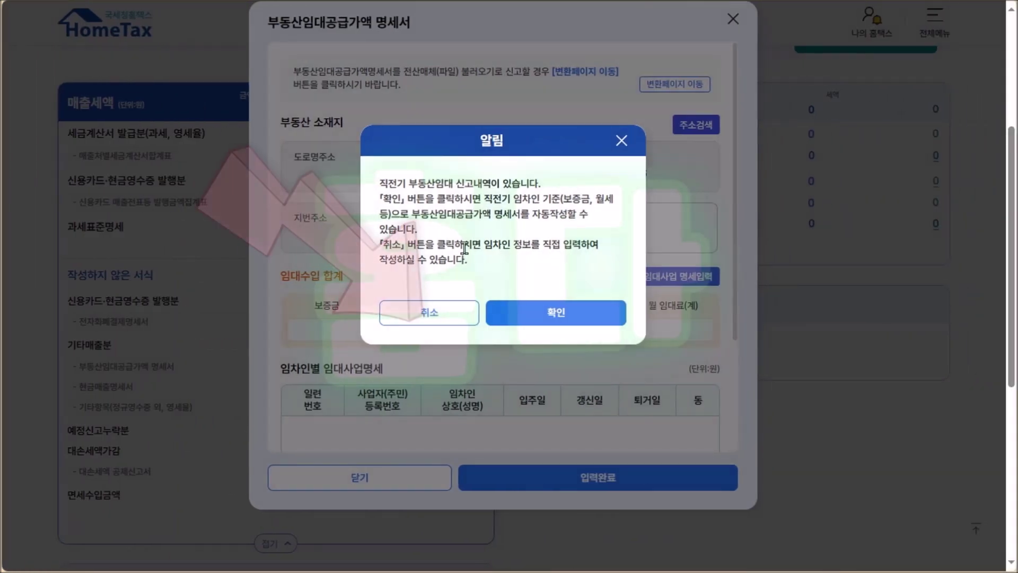
{"action": "left_click", "coordinate": [438, 313]}
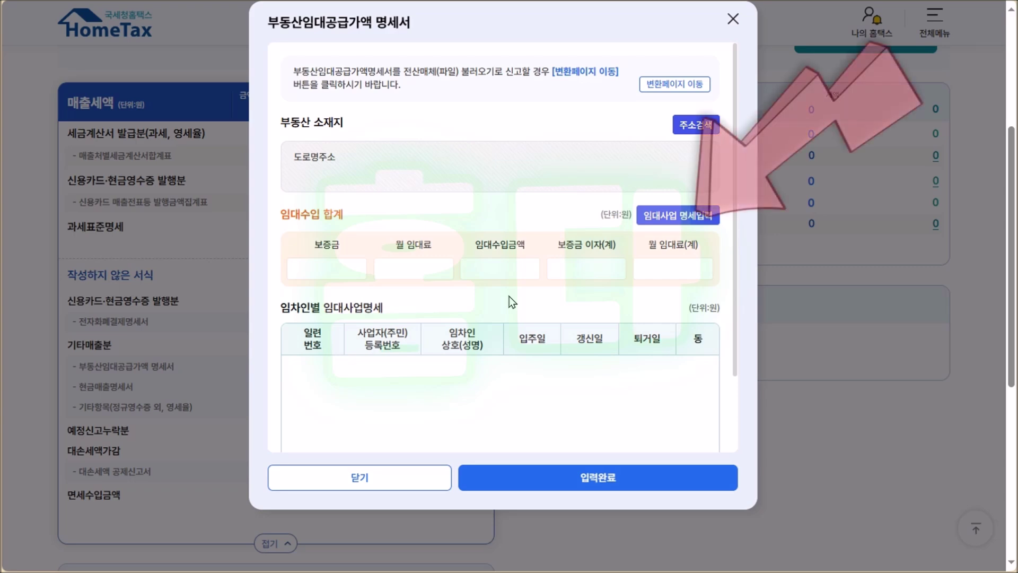
- Open the per-tenant rental detail entry, enter the tenant's registration number, and look up the tenant
{"action": "left_click", "coordinate": [667, 222]}
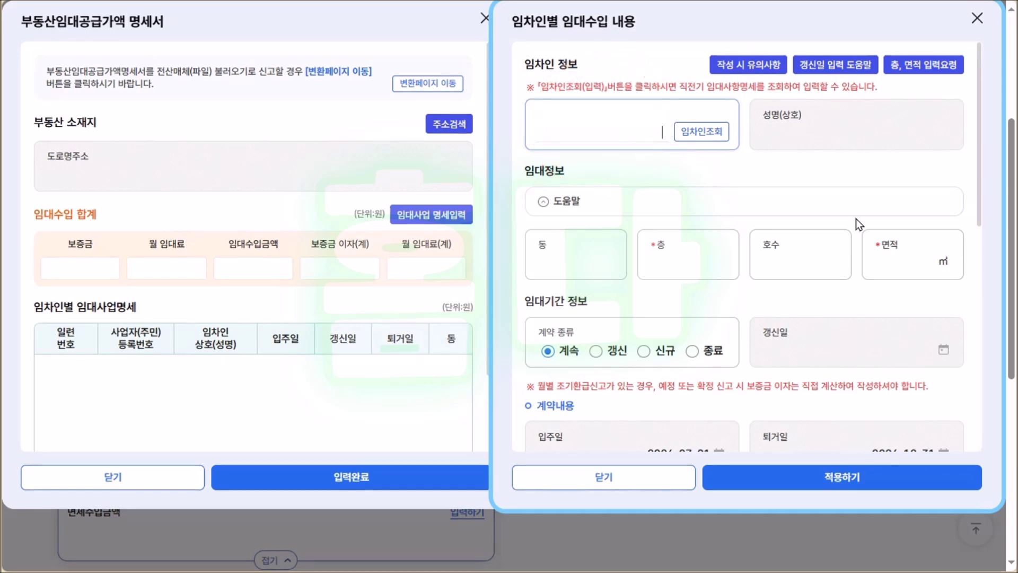
{"action": "type", "text": "•••••••••••••"}
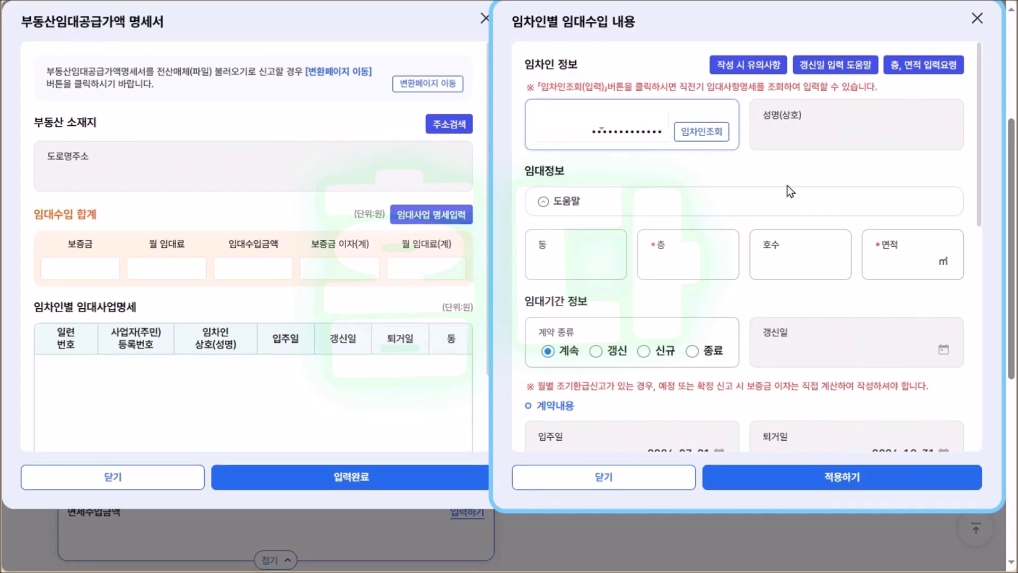
{"action": "left_click", "coordinate": [717, 136]}
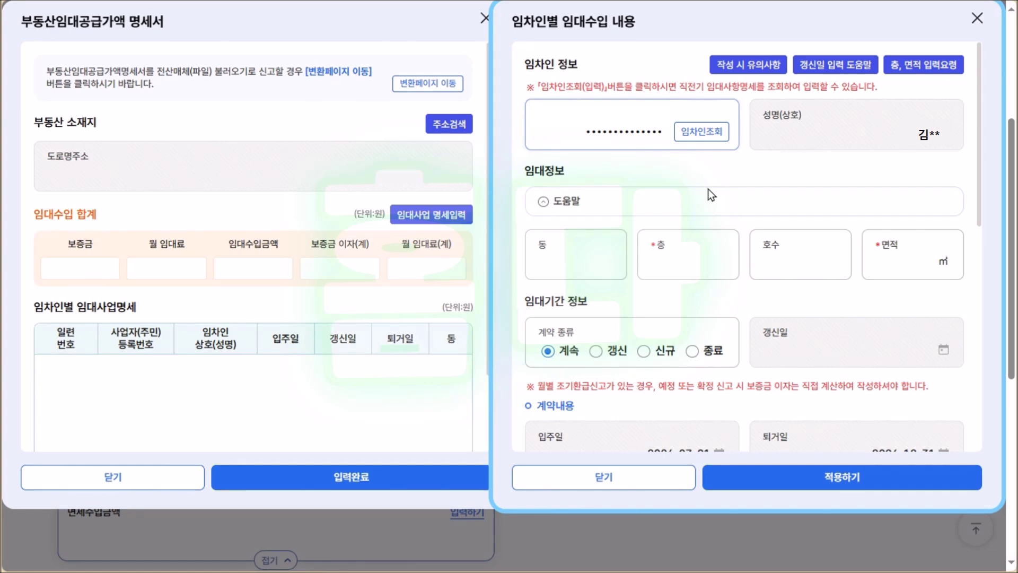
- Set the tenant's contract type to 갱신 with a renewal date of 2024-09-16
{"action": "scroll", "coordinate": [670, 135], "scroll_direction": "down", "scroll_amount": 5}
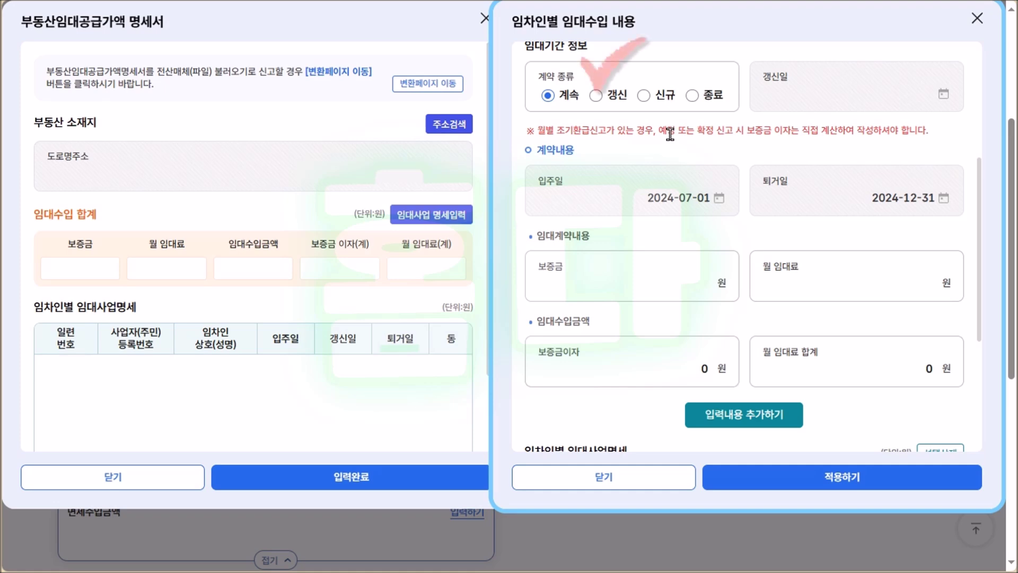
{"action": "left_click", "coordinate": [597, 95]}
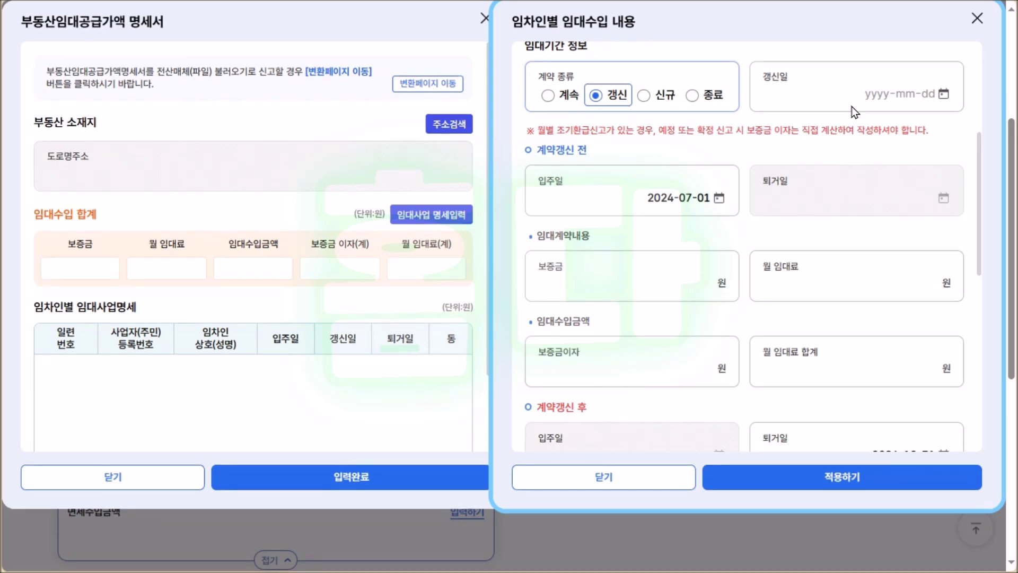
{"action": "left_click", "coordinate": [871, 93]}
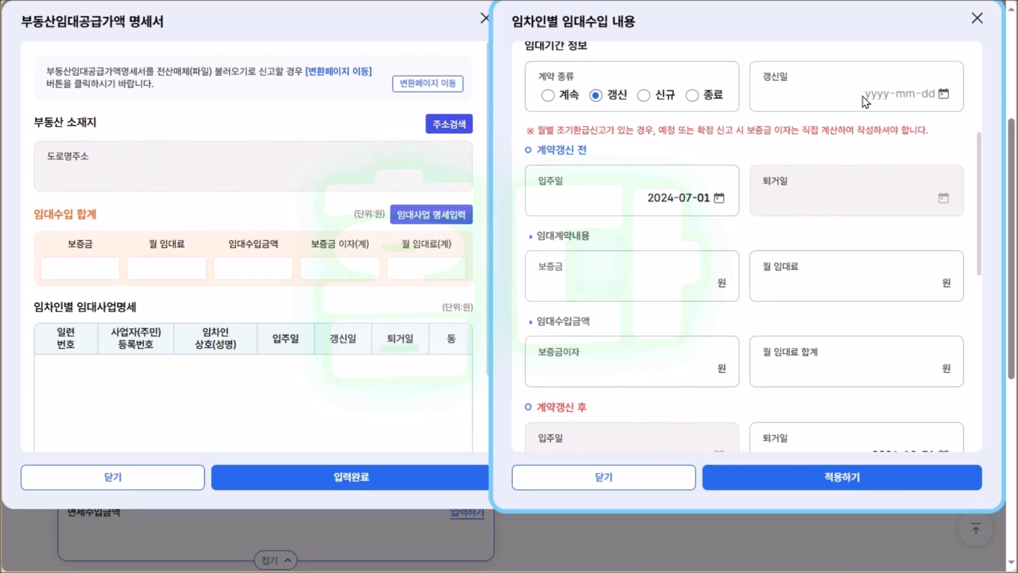
{"action": "type", "text": "202"}
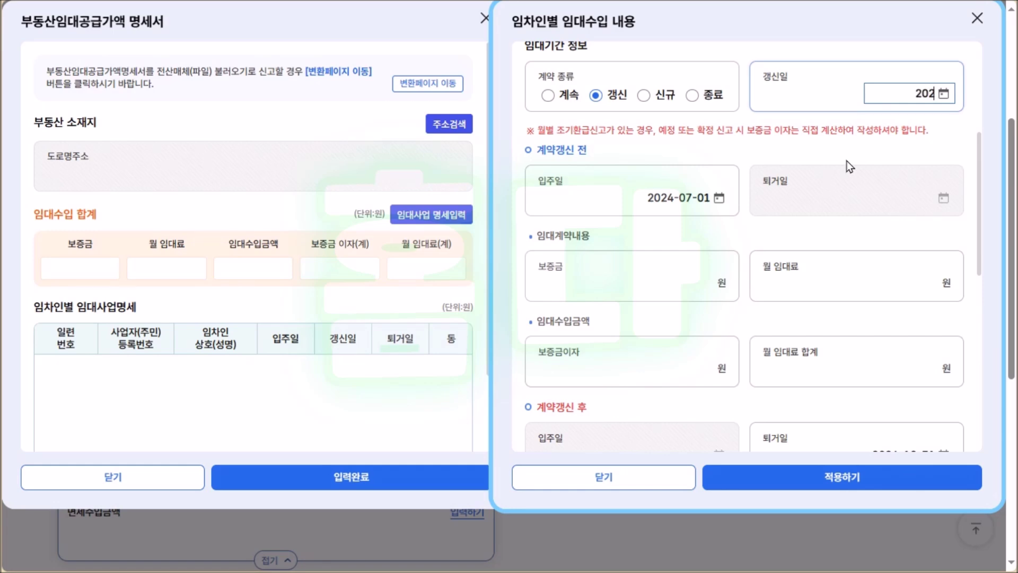
{"action": "type", "text": "4-09-16"}
- Enter the pre-renewal contract terms: a deposit of 25,000,000 won and monthly rent of 1,200,000 won
{"action": "scroll", "coordinate": [841, 359], "scroll_direction": "down", "scroll_amount": 2}
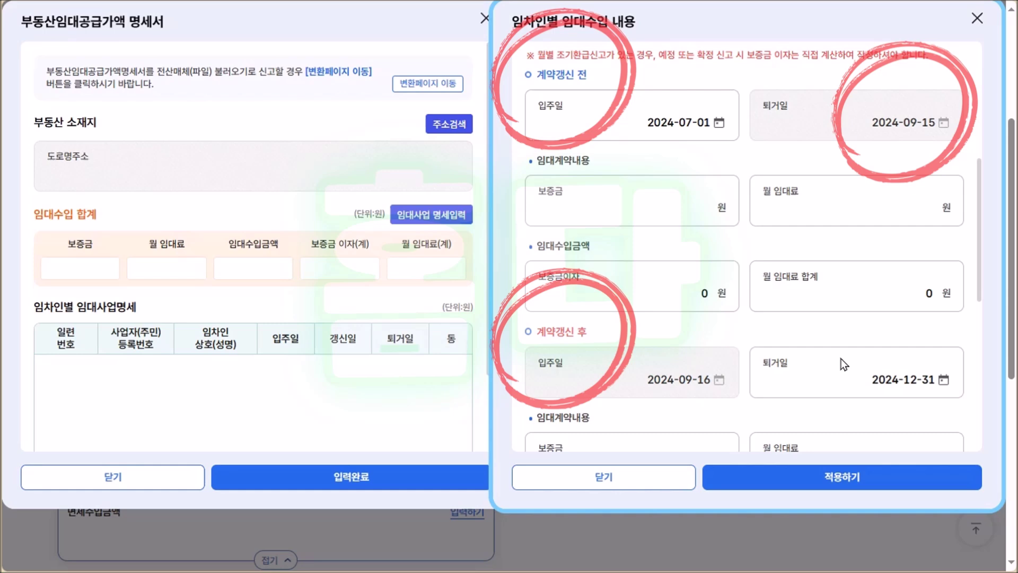
{"action": "left_click", "coordinate": [664, 211]}
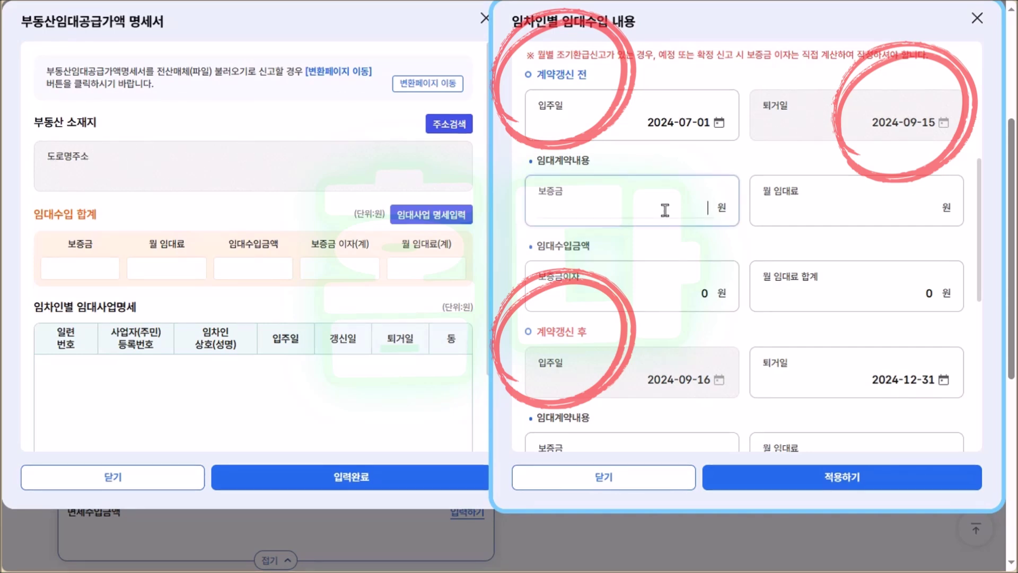
{"action": "type", "text": "25000000"}
{"action": "left_click", "coordinate": [658, 248]}
{"action": "left_click", "coordinate": [882, 212]}
{"action": "type", "text": "1200000"}
{"action": "key", "text": "Tab"}
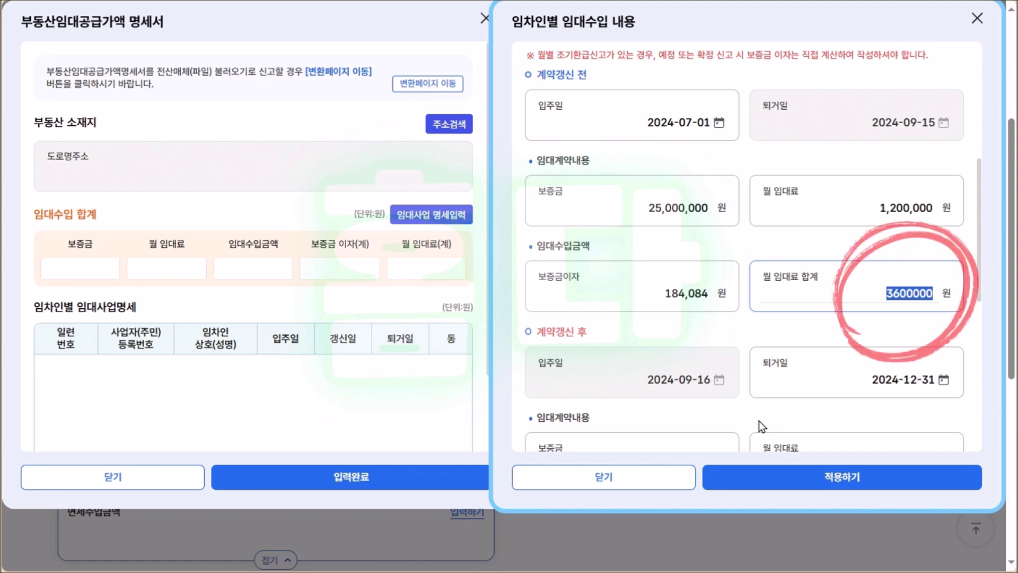
{"action": "left_click", "coordinate": [759, 421]}
- Enter the post-renewal contract terms: a deposit of 25,000,000 won and monthly rent of 1,230,000 won
{"action": "scroll", "coordinate": [711, 212], "scroll_direction": "down", "scroll_amount": 5}
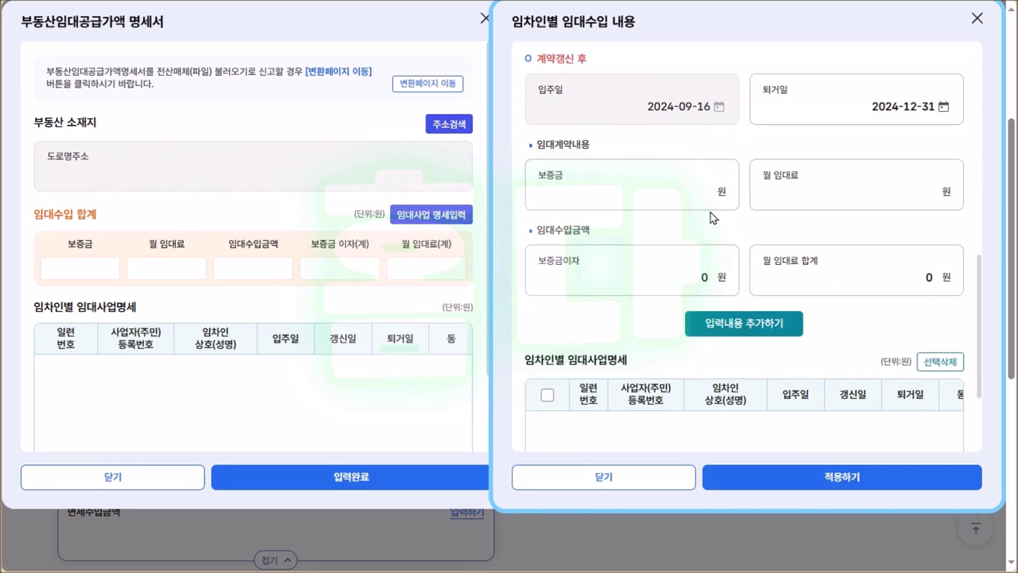
{"action": "left_click", "coordinate": [689, 200]}
{"action": "type", "text": "25000000"}
{"action": "key", "text": "Tab"}
{"action": "type", "text": "1230000"}
{"action": "left_click", "coordinate": [827, 237]}
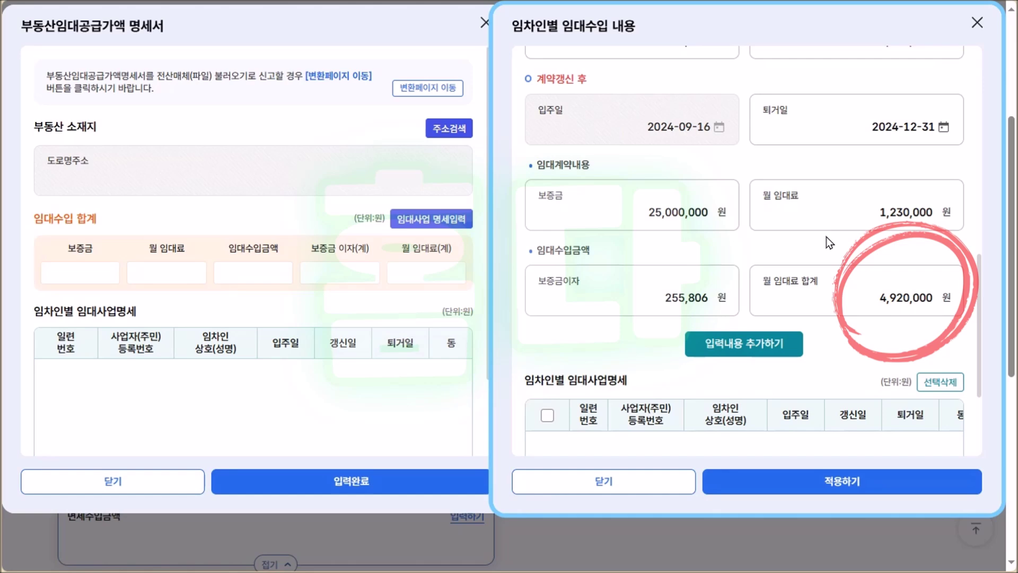
- Set the post-renewal total monthly rent (월 임대료 합계) to 3,690,000 won
{"action": "left_click", "coordinate": [847, 305]}
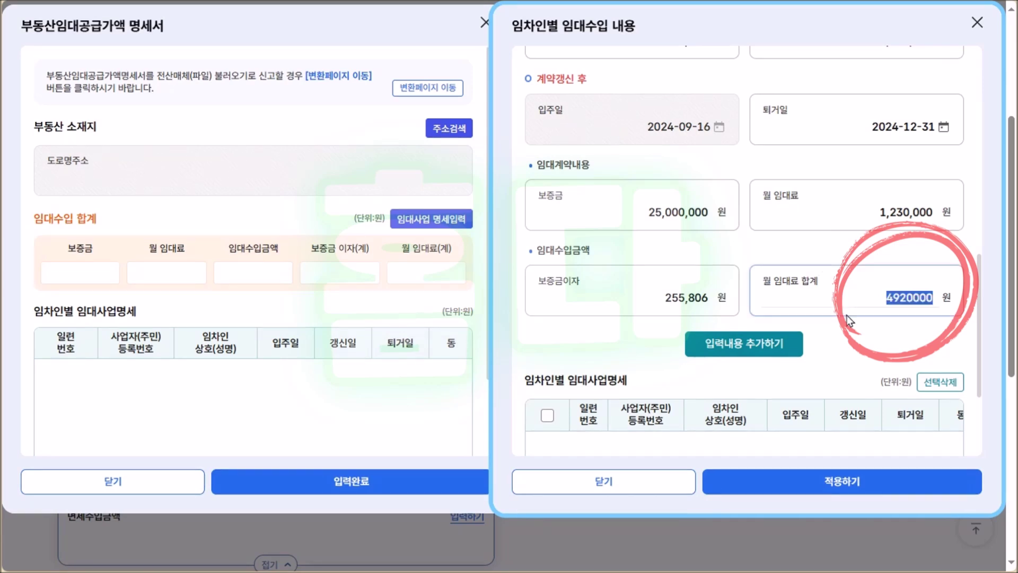
{"action": "type", "text": "3,690,0"}
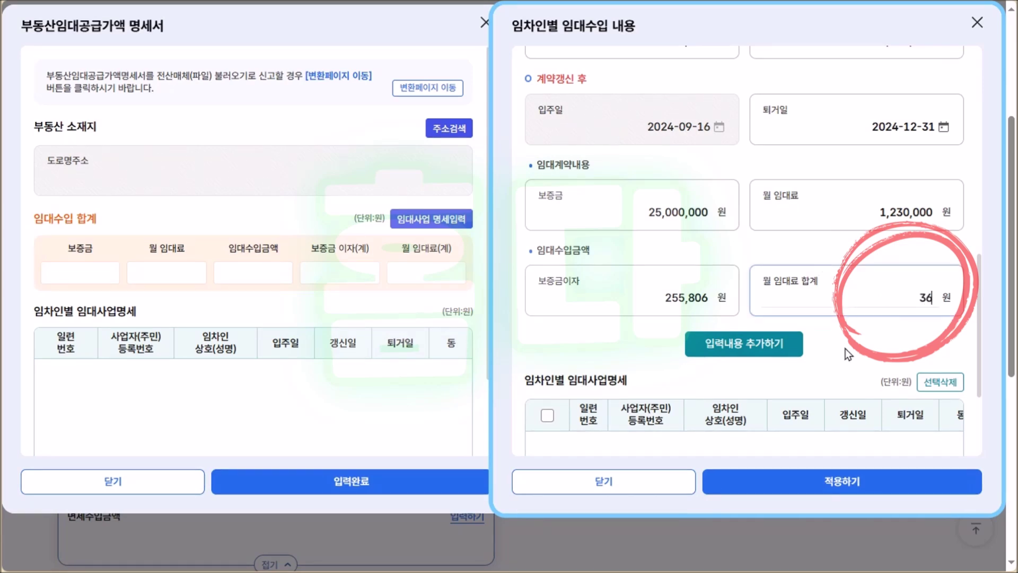
{"action": "type", "text": "0000"}
{"action": "left_click", "coordinate": [845, 348]}
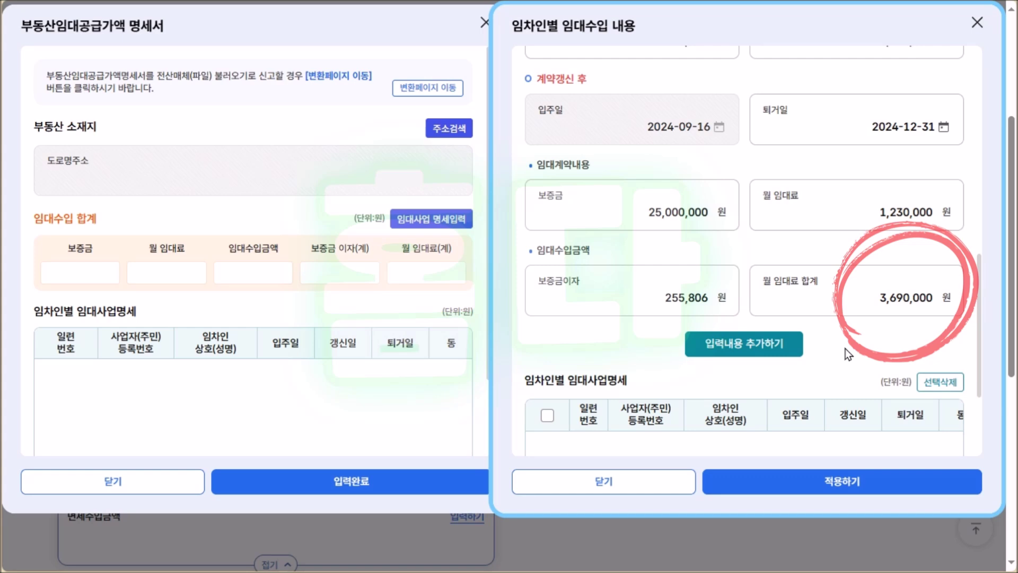
- Add the entered lease details to the tenant rental list and apply them to the 부동산임대공급가액 명세서
{"action": "scroll", "coordinate": [931, 338], "scroll_direction": "down", "scroll_amount": 3}
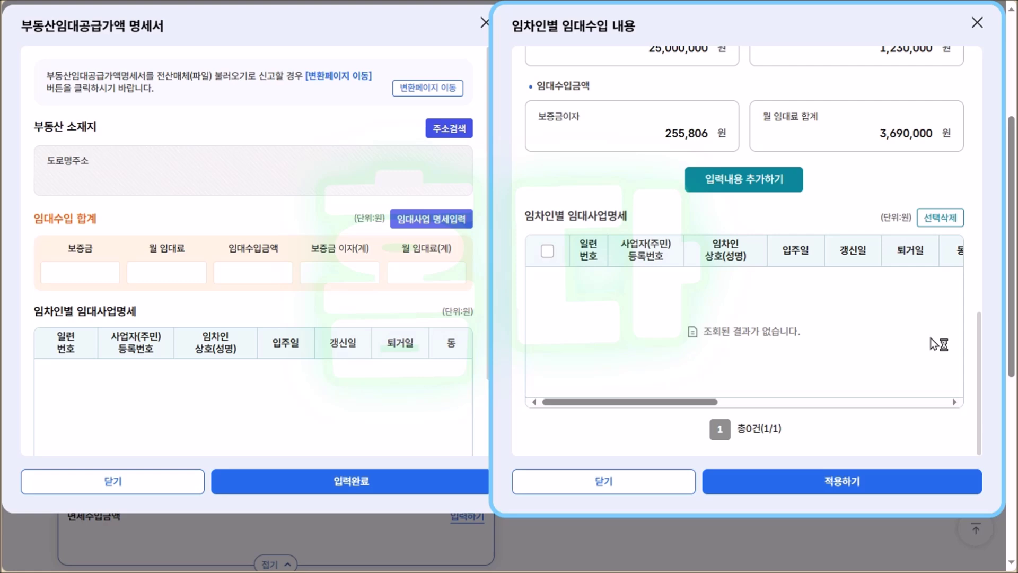
{"action": "left_click", "coordinate": [744, 180]}
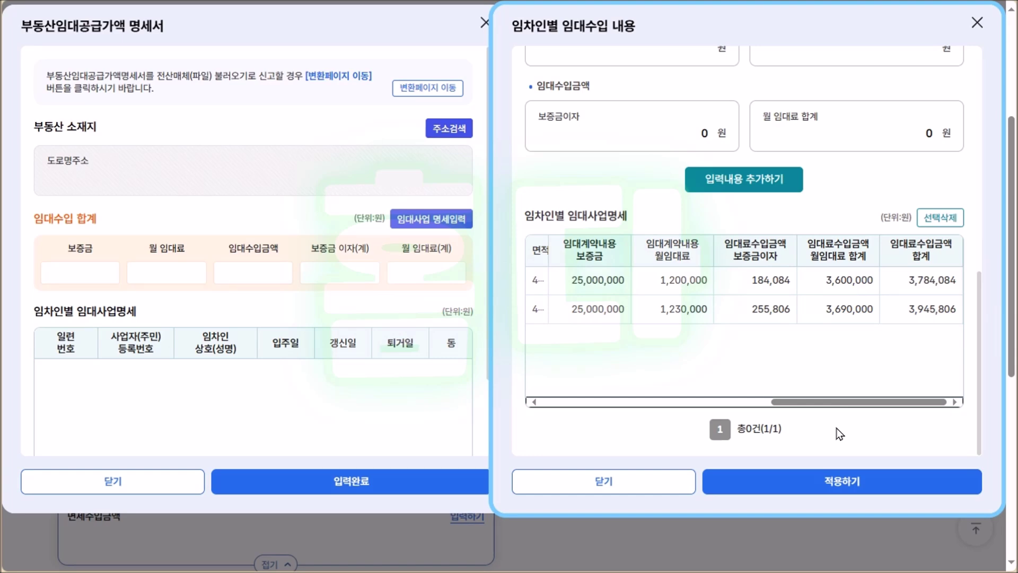
{"action": "left_click", "coordinate": [842, 481]}
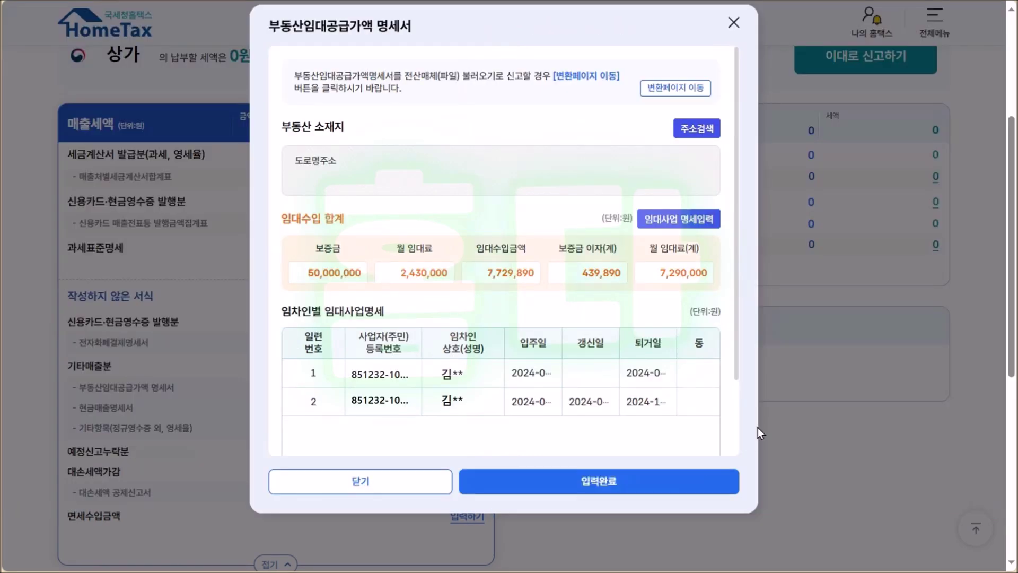